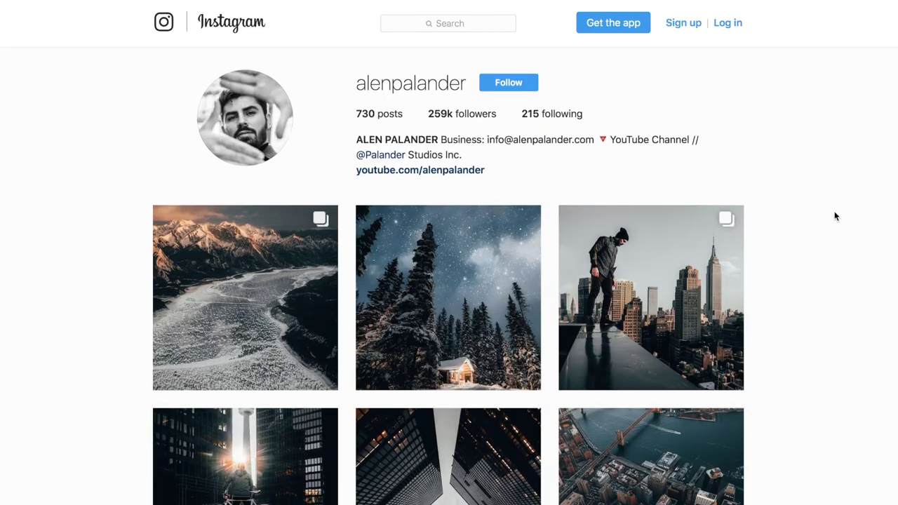
# Scroll down through the Instagram photo grid in the browser.
pyautogui.scroll(-3, 834, 216)
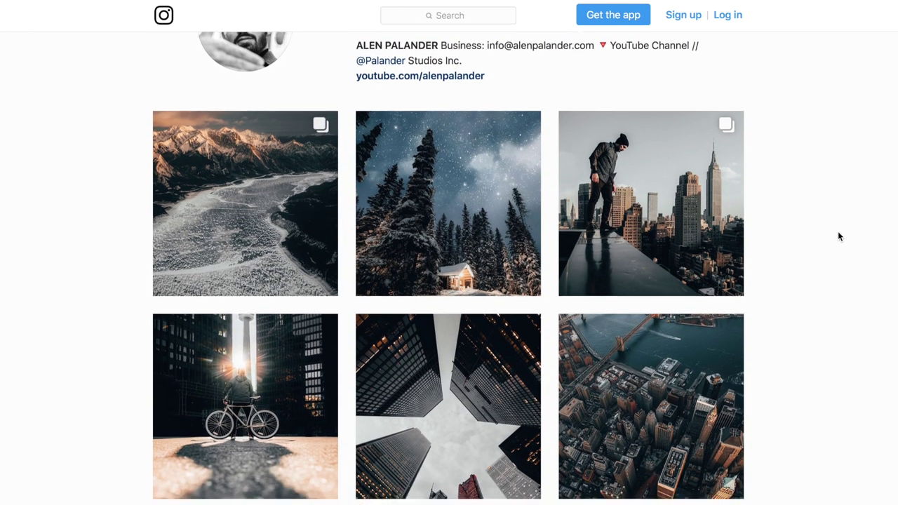
pyautogui.scroll(-5, 838, 233)
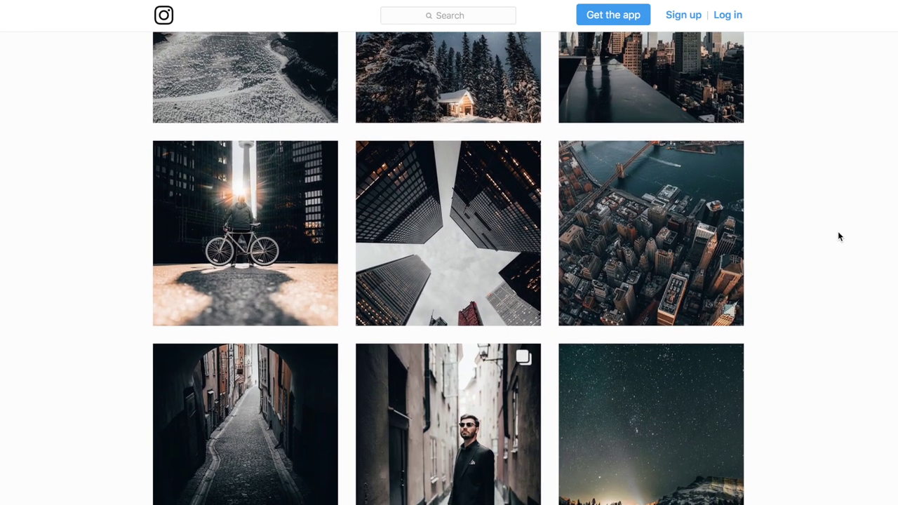
pyautogui.scroll(-5, 838, 237)
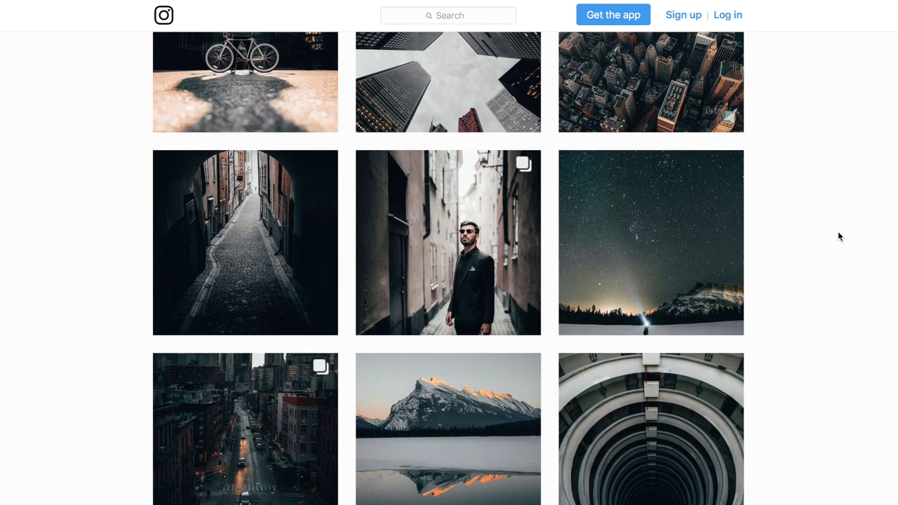
pyautogui.scroll(-5, 838, 233)
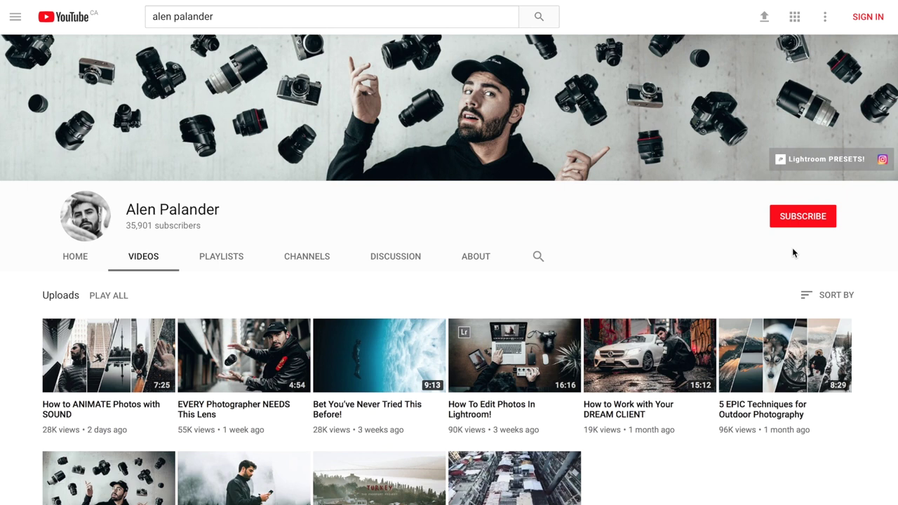
pyautogui.scroll(-2, 791, 253)
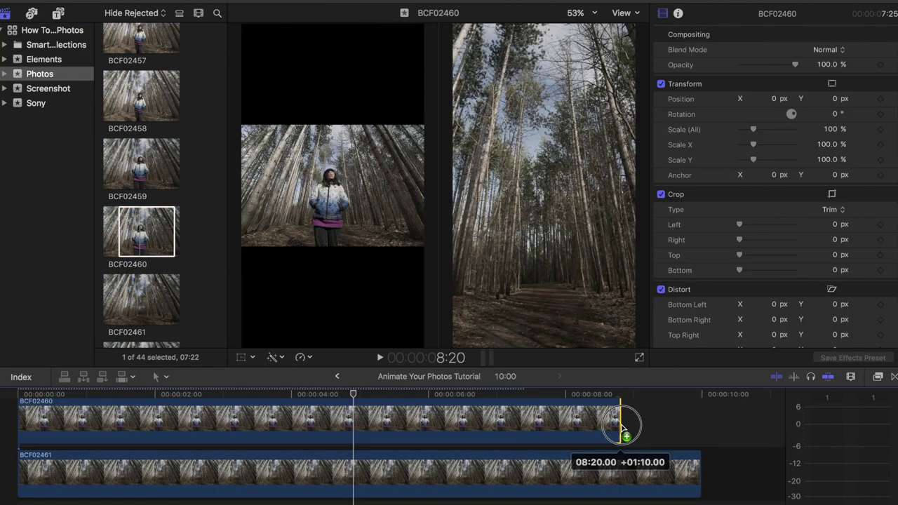
# Scrub through the finished portrait edit in the timeline to preview it.
pyautogui.moveTo(627, 421); pyautogui.dragTo(701, 421)
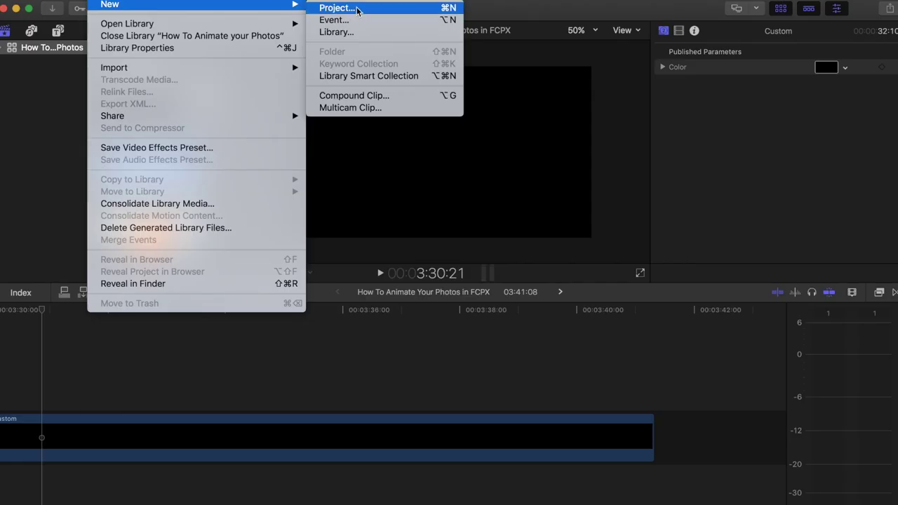
# Create a new Custom-format project at 1080×1920 and 23.98p.
pyautogui.click(337, 7)
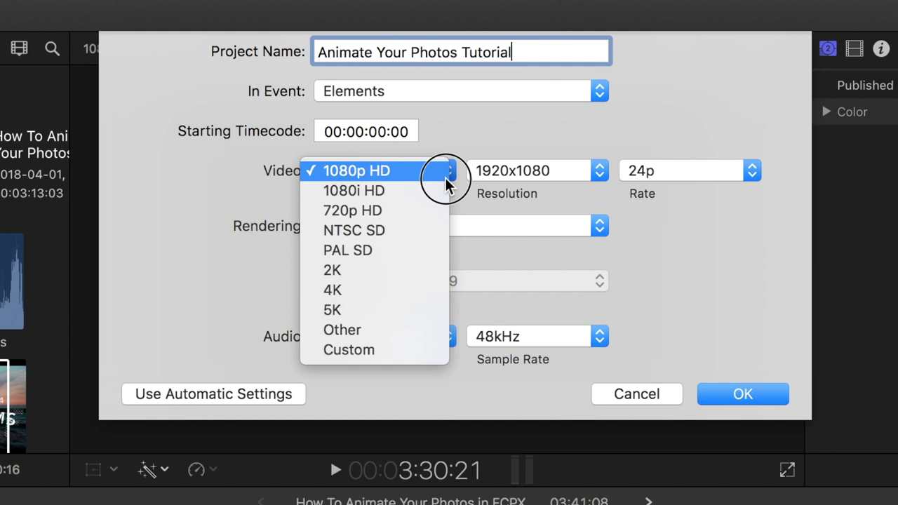
pyautogui.click(391, 359)
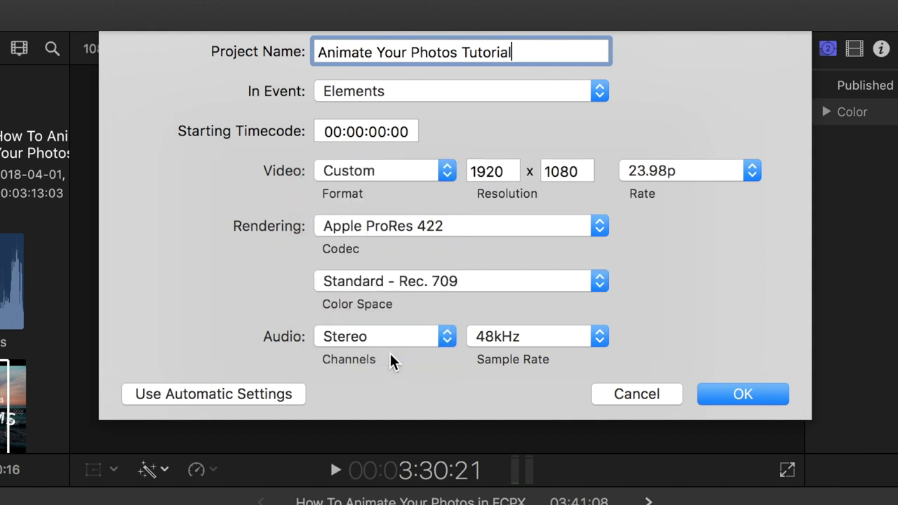
pyautogui.doubleClick(503, 171)
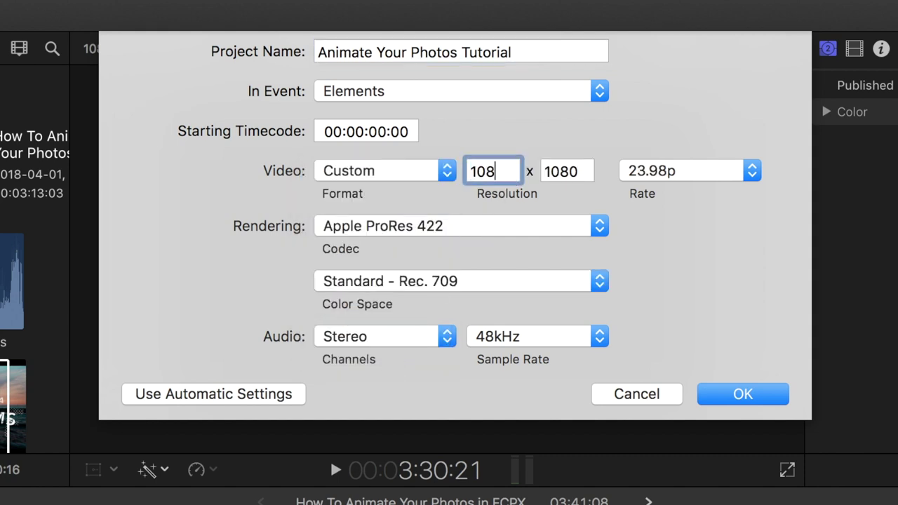
pyautogui.click(631, 173)
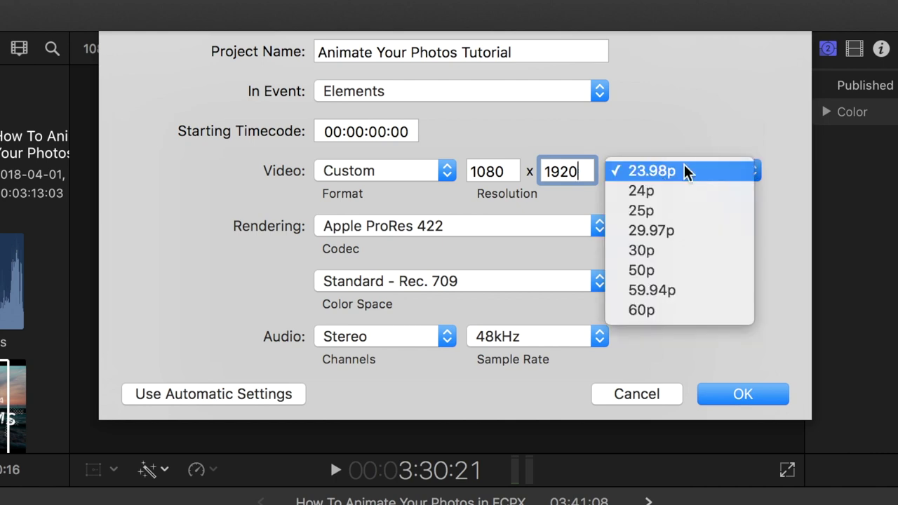
pyautogui.click(677, 176)
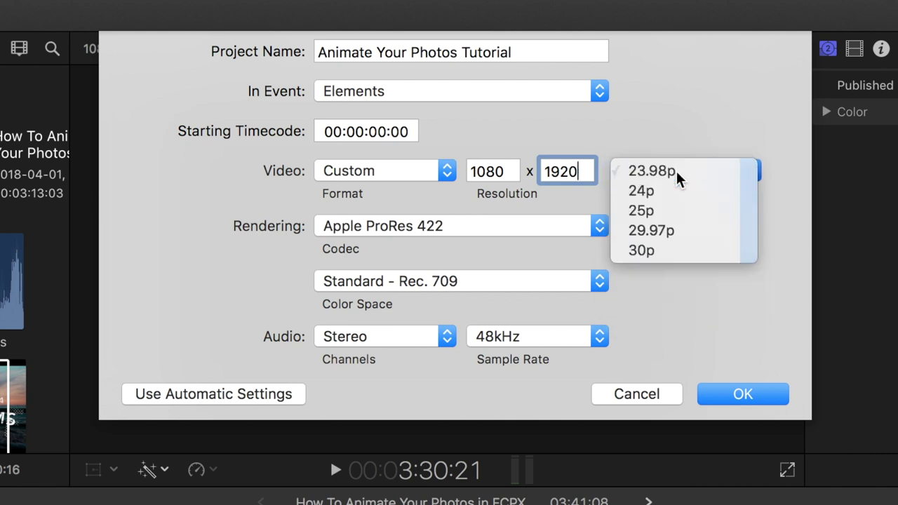
pyautogui.click(746, 395)
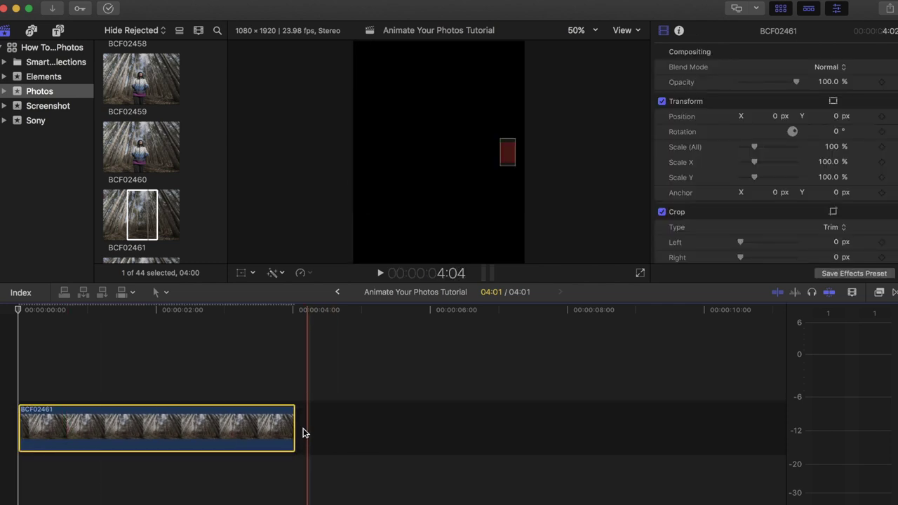
# Stretch BCF02461 to 10:00, scale it to 267%, and enable the Transform on-screen controls.
pyautogui.moveTo(294, 427); pyautogui.dragTo(717, 429)
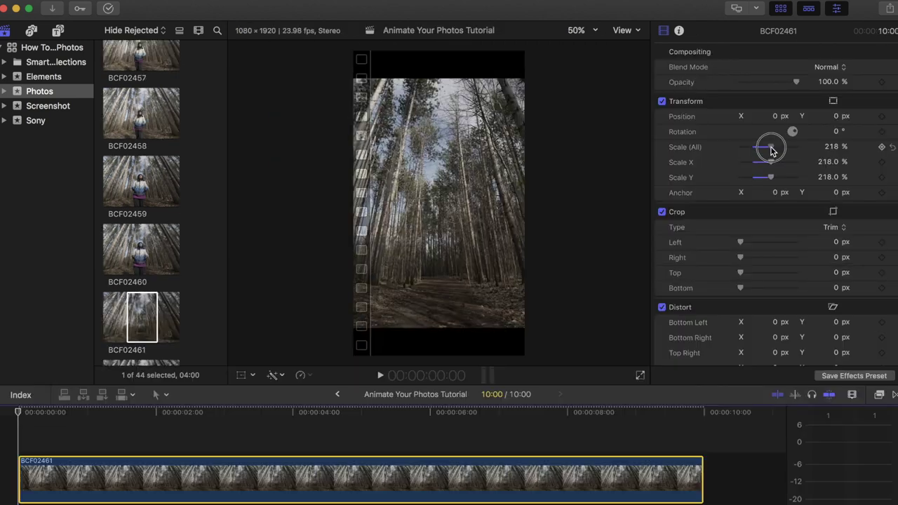
pyautogui.moveTo(771, 151); pyautogui.dragTo(777, 150)
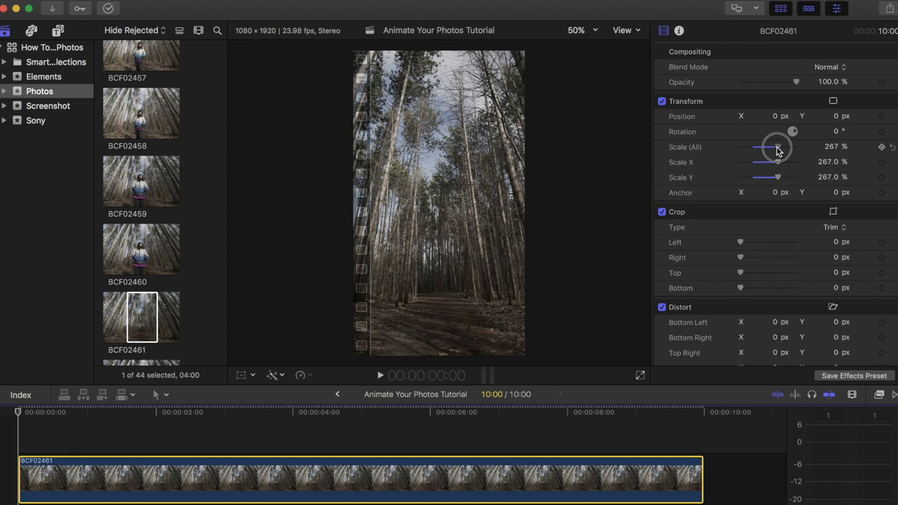
pyautogui.click(243, 374)
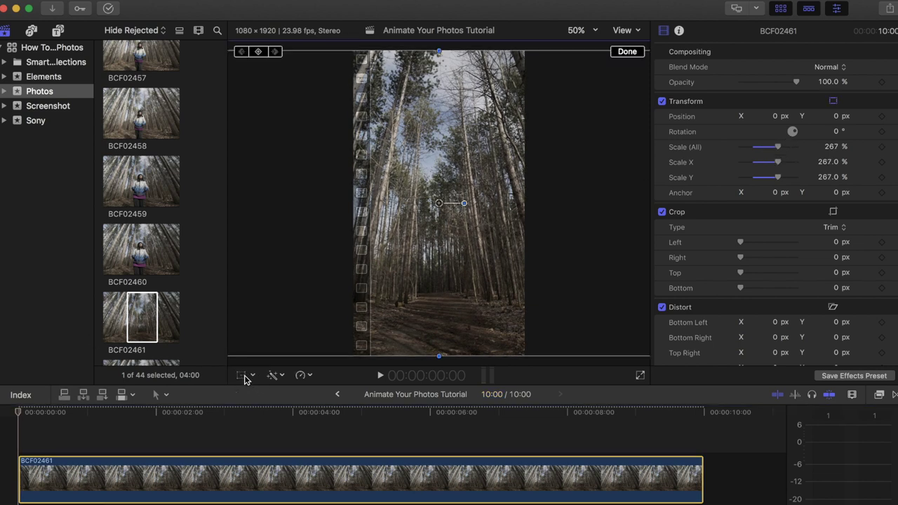
# Connect BCF02460 above the background, extend it to 10:00, scale it to 282%, and apply Draw Mask.
pyautogui.click(139, 261)
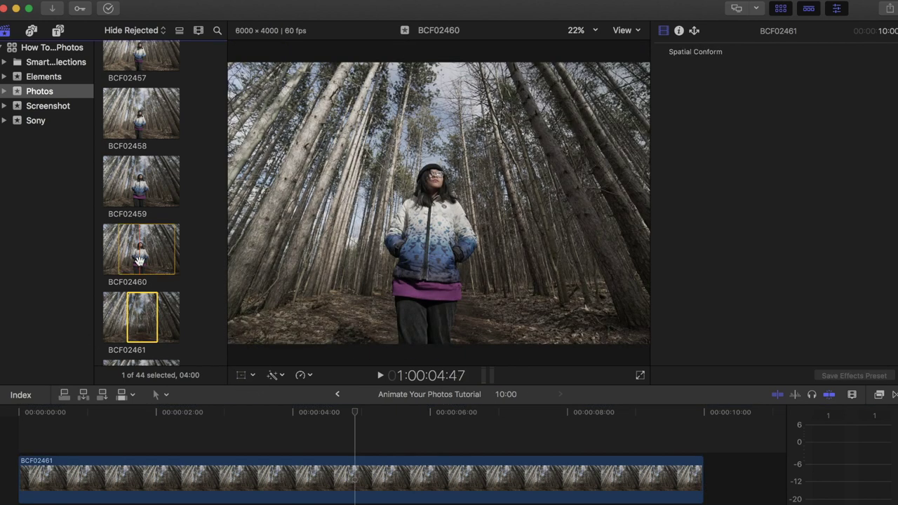
pyautogui.click(61, 397)
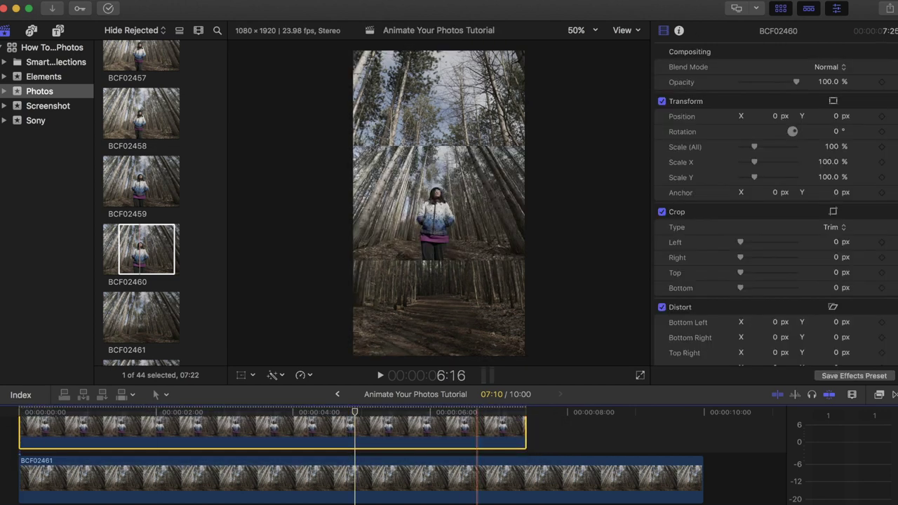
pyautogui.moveTo(754, 146); pyautogui.dragTo(782, 152)
pyautogui.moveTo(364, 301); pyautogui.dragTo(381, 304)
pyautogui.press('super+5')
pyautogui.moveTo(673, 449); pyautogui.dragTo(253, 460)
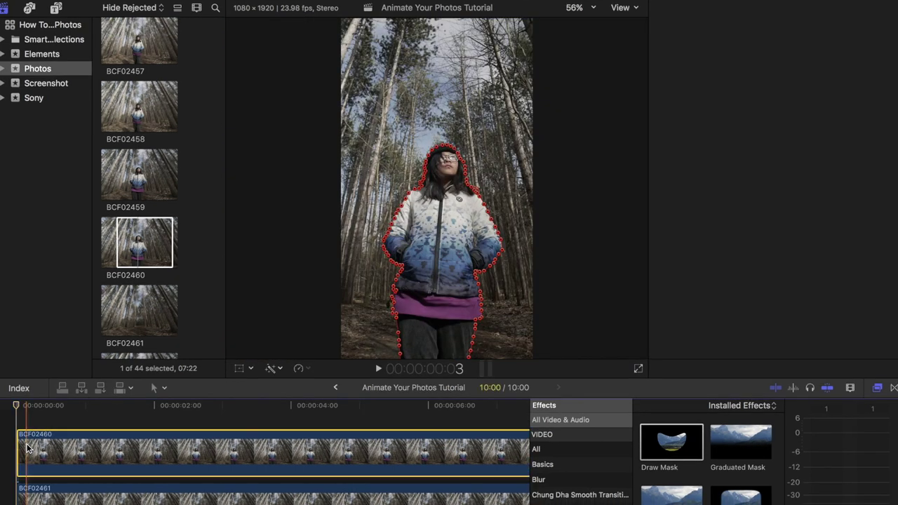
# Keyframe the subject's Scale (All) at 282% at the start, then raise it to 308% at the end.
pyautogui.press('super+4')
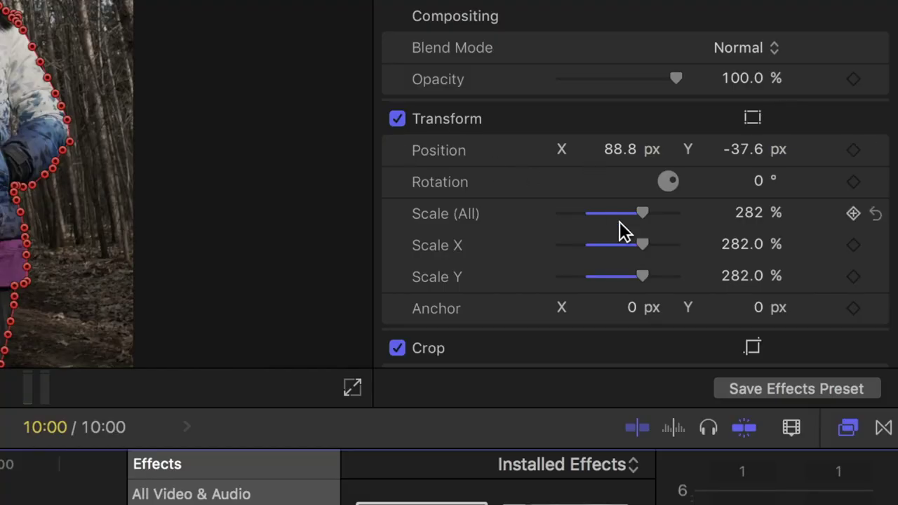
pyautogui.click(853, 213)
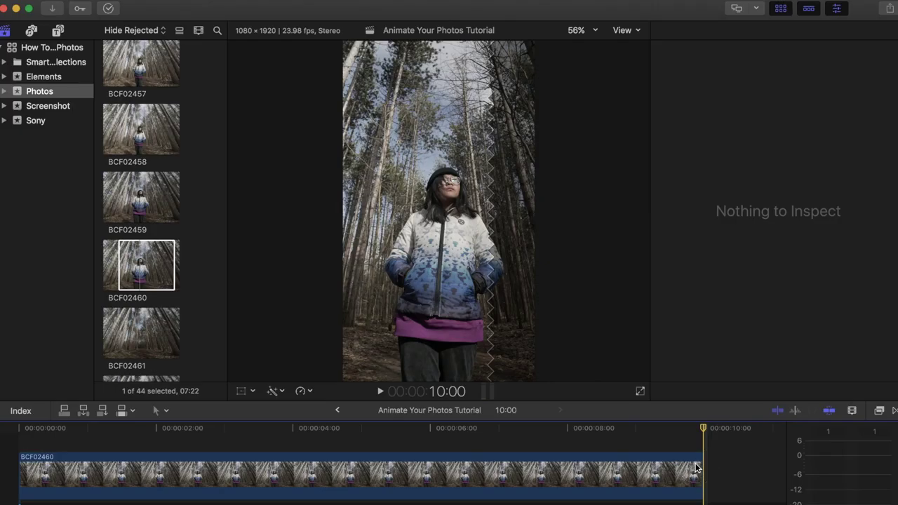
pyautogui.click(694, 469)
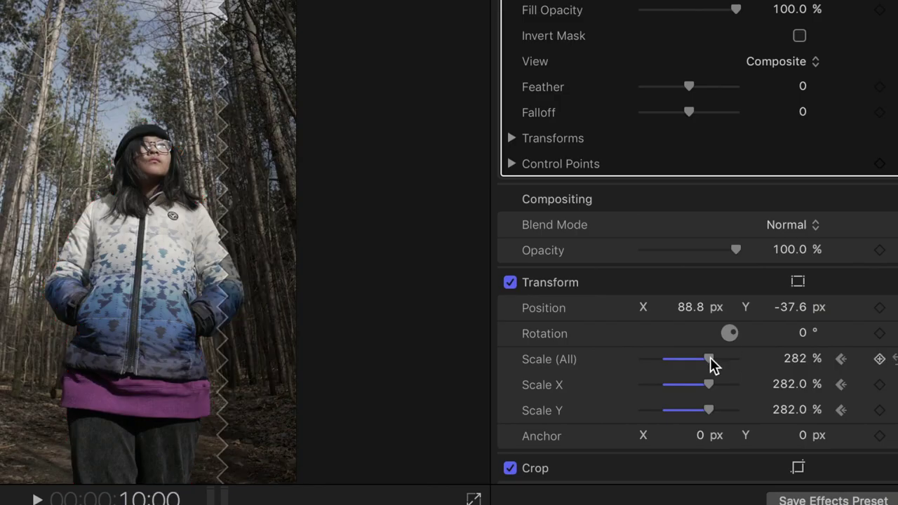
pyautogui.moveTo(785, 311); pyautogui.dragTo(791, 312)
# Preview the subject zoom and set the background's starting Scale (All) to 324%.
pyautogui.press('space')
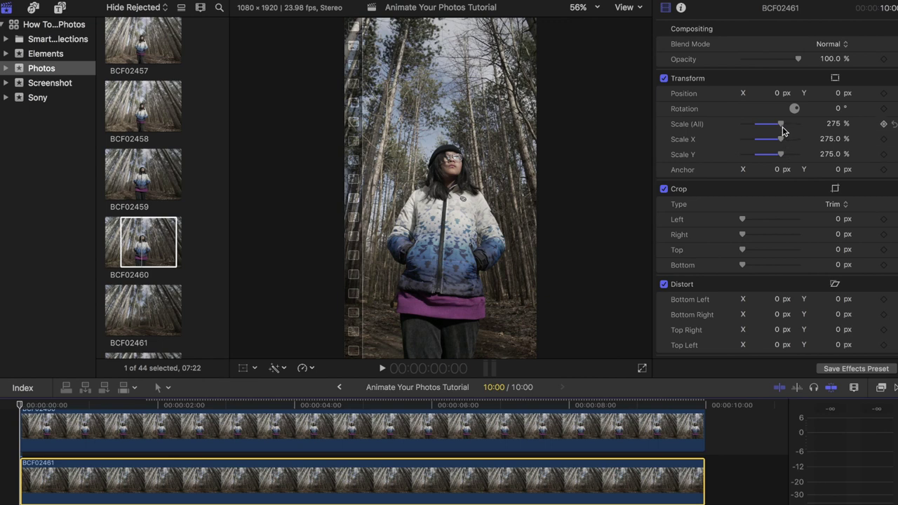
pyautogui.moveTo(783, 127); pyautogui.dragTo(790, 127)
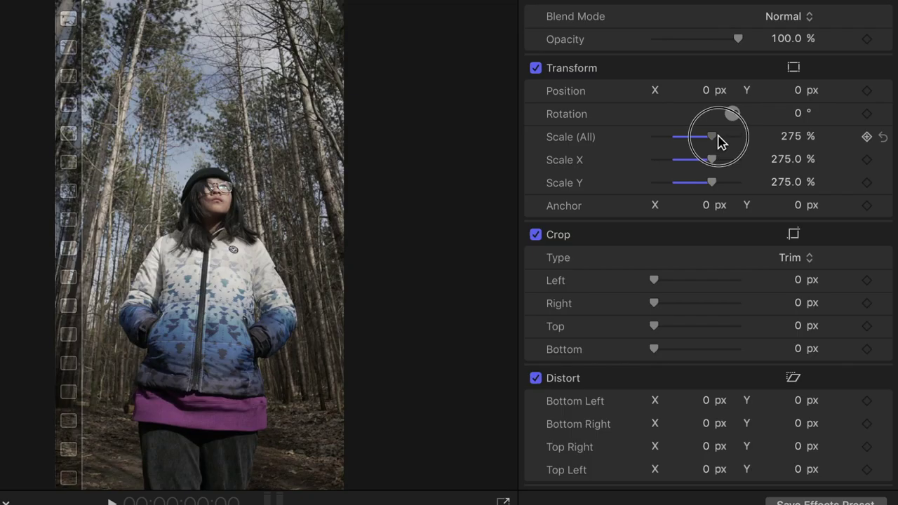
pyautogui.moveTo(726, 142); pyautogui.dragTo(724, 142)
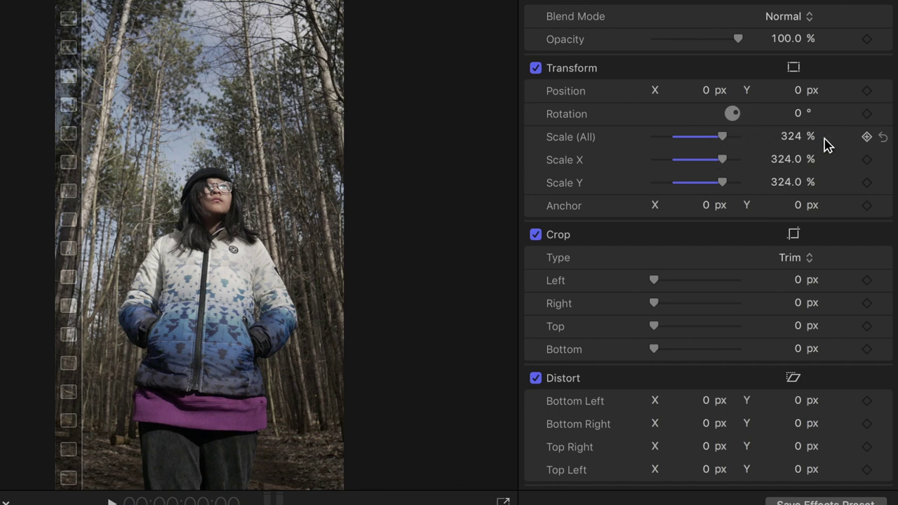
pyautogui.press('space')
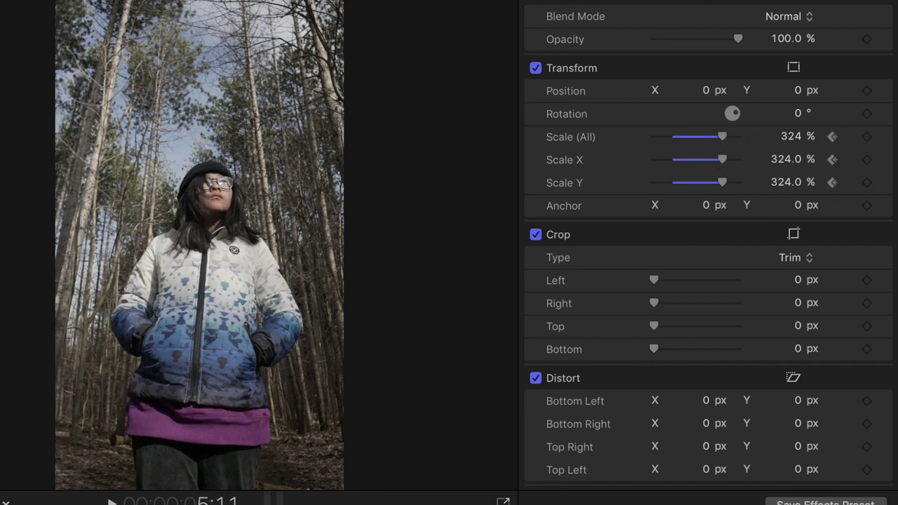
# At the clip's end, lower the background's Scale (All) to 282% and play back.
pyautogui.click(698, 501)
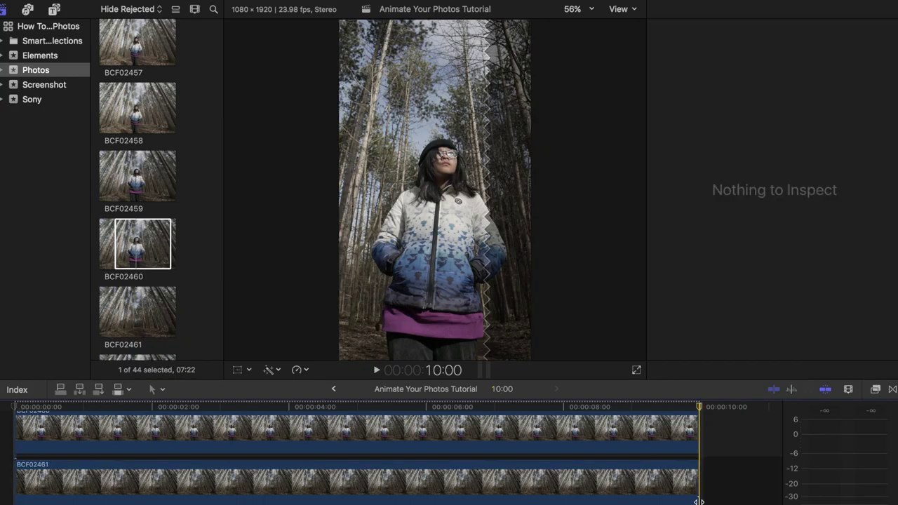
pyautogui.click(693, 485)
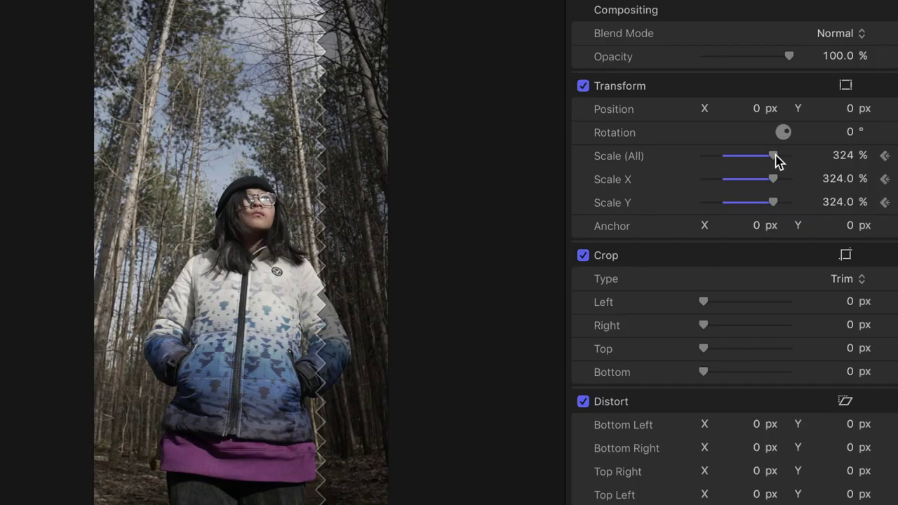
pyautogui.moveTo(782, 127); pyautogui.dragTo(776, 128)
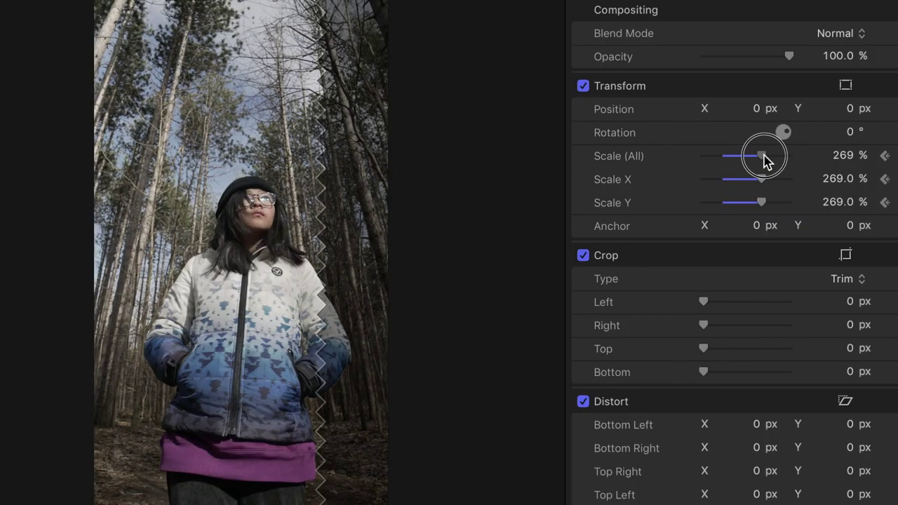
pyautogui.moveTo(764, 158); pyautogui.dragTo(767, 160)
pyautogui.press('space')
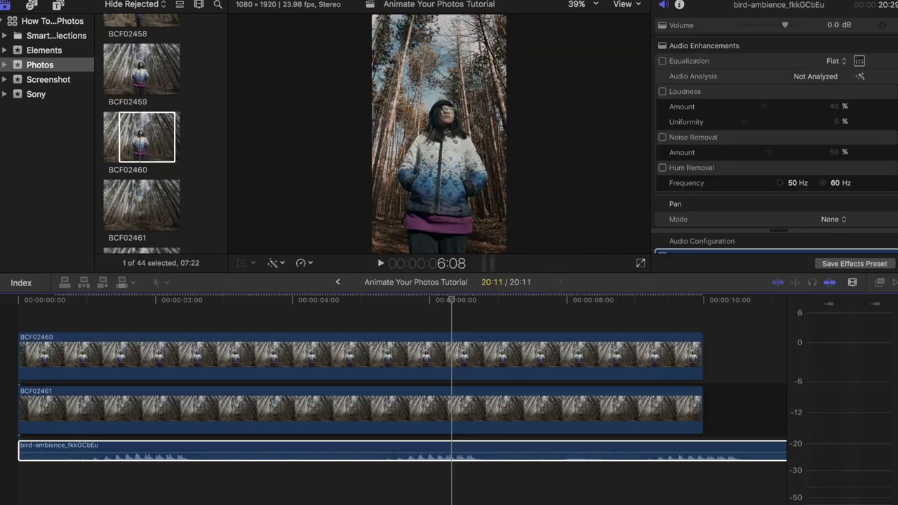
# Add the insect ambience below the bird sound and play the project from the start.
pyautogui.moveTo(270, 321); pyautogui.dragTo(16, 487)
pyautogui.press('Home')
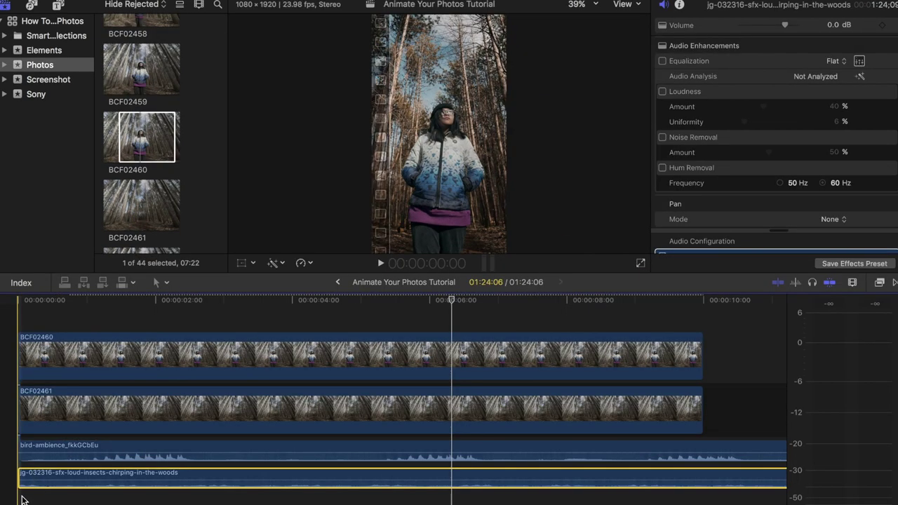
pyautogui.press('space')
pyautogui.press('super+4')
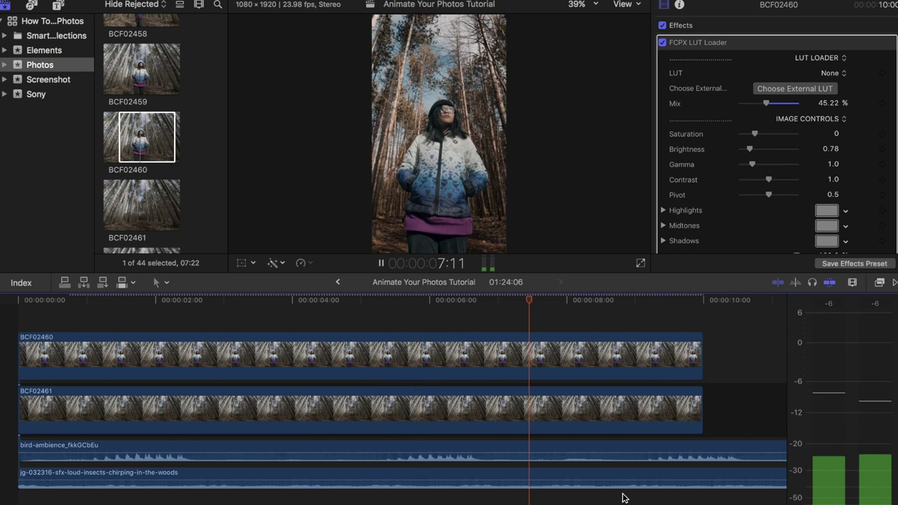